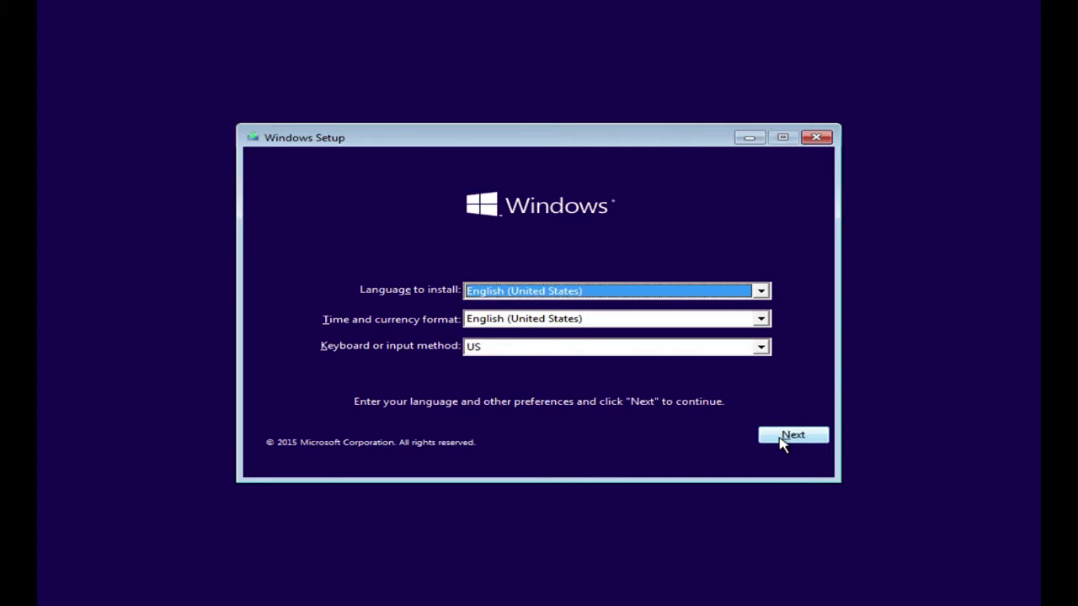
- Accept the language settings, launch the install, and enter a 25-character product key
{"action": "left_click", "coordinate": [781, 444]}
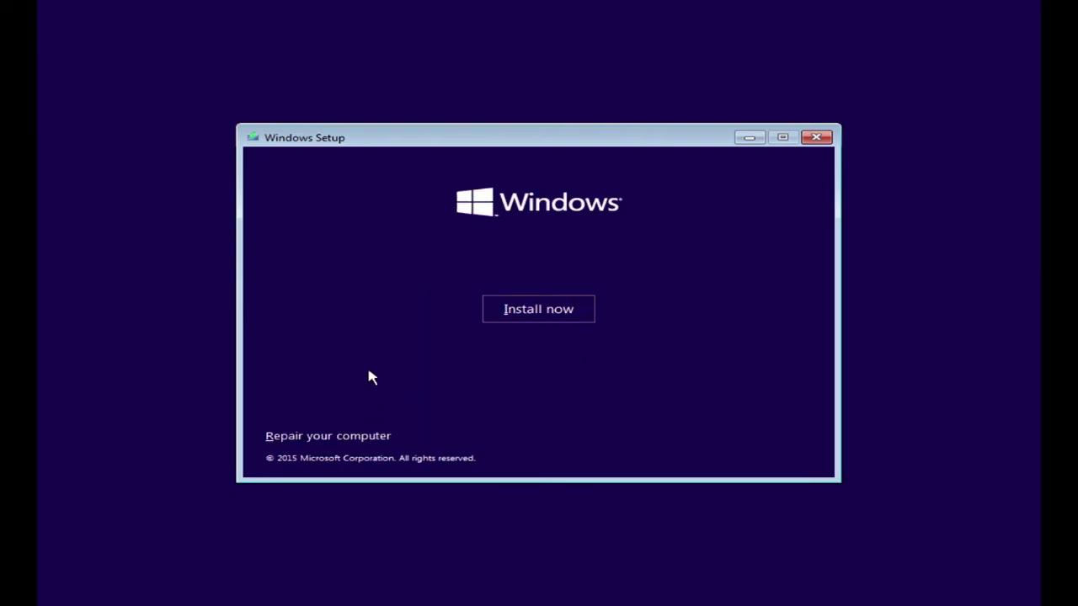
{"action": "left_click", "coordinate": [503, 312]}
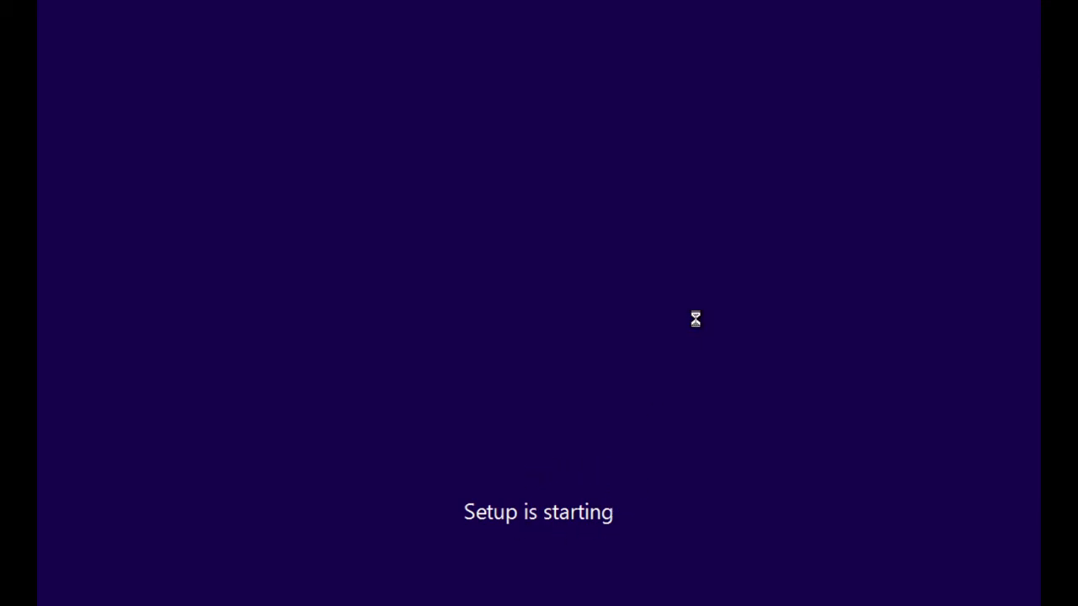
{"action": "type", "text": "GGGGGGGGGGGGGGGGGGGGGGGGG"}
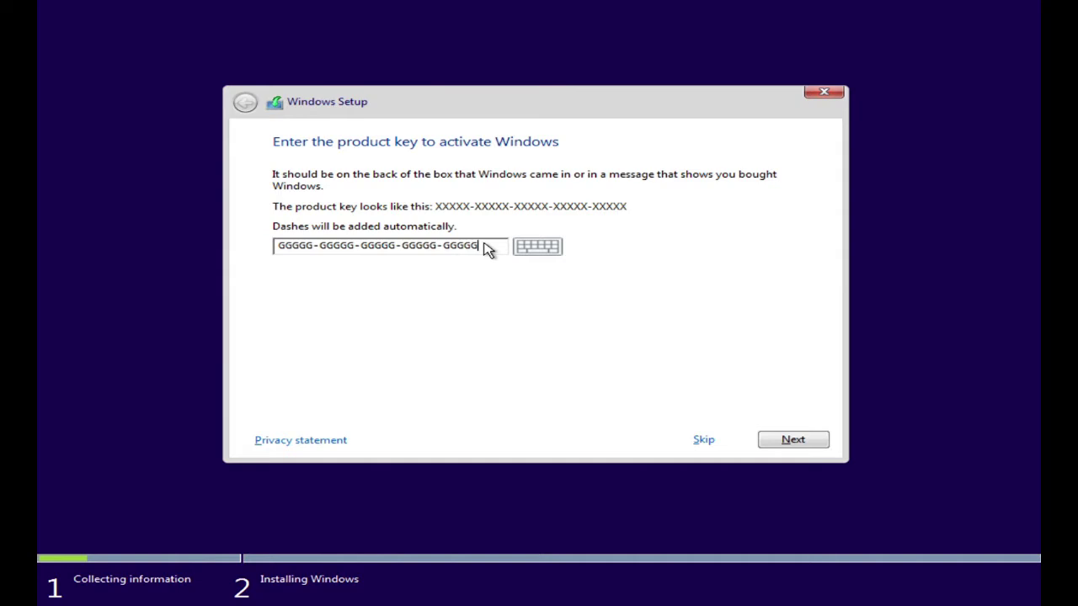
- Rework the product key's final characters, submit it, and skip it once rejected
{"action": "key", "text": "BackSpace"}
{"action": "key", "text": "BackSpace"}
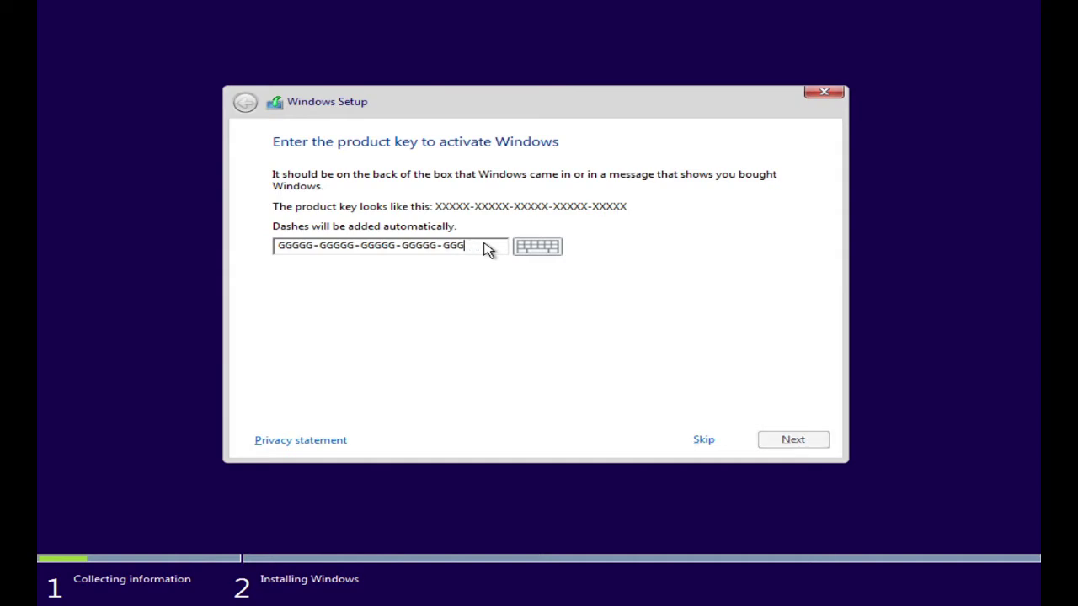
{"action": "type", "text": "HH"}
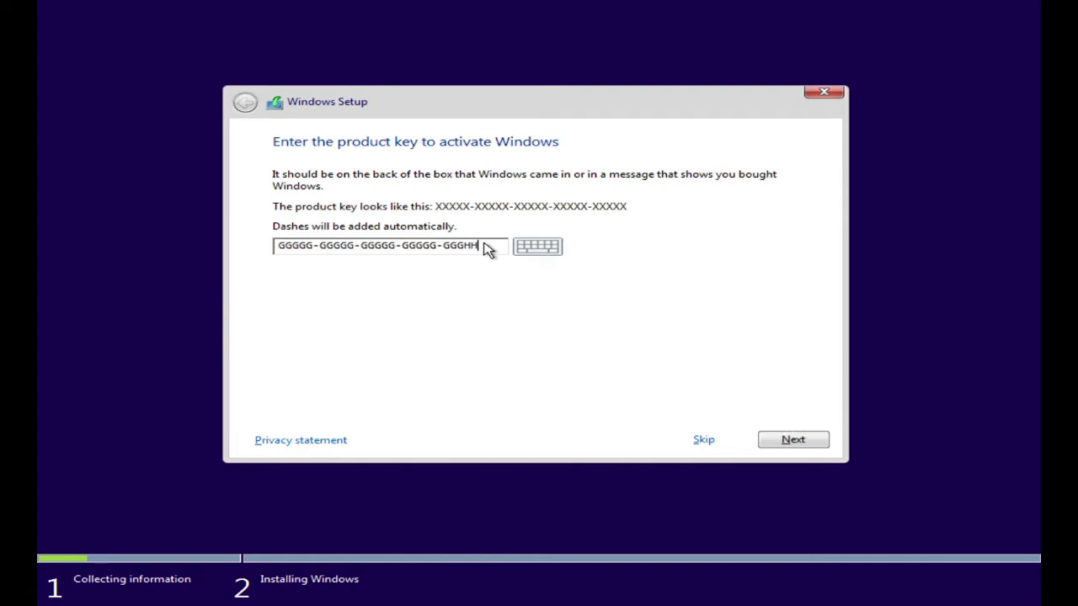
{"action": "key", "text": "BackSpace"}
{"action": "key", "text": "BackSpace"}
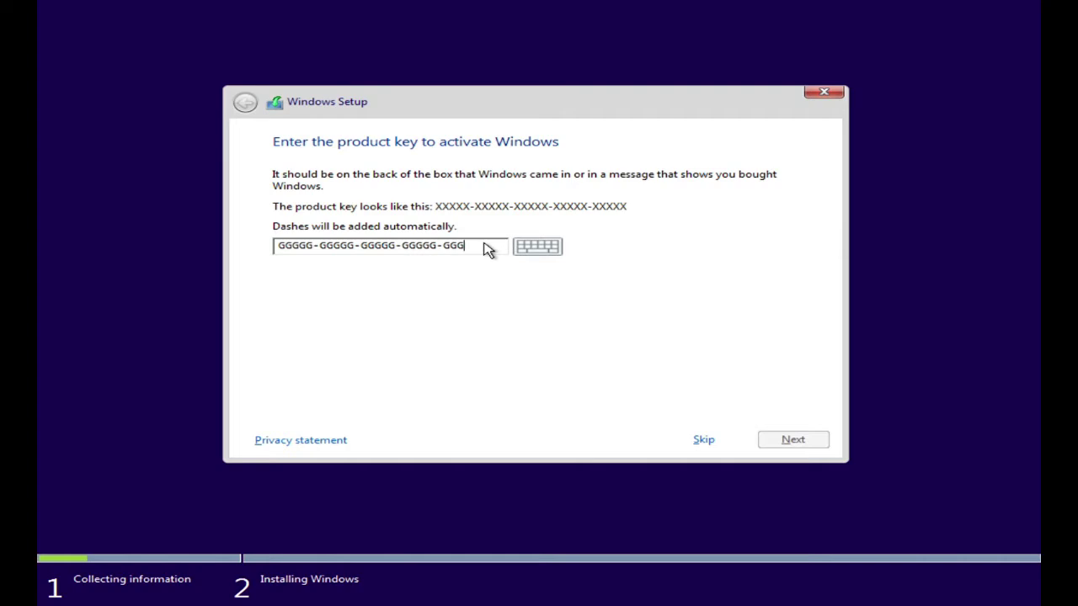
{"action": "type", "text": "GG"}
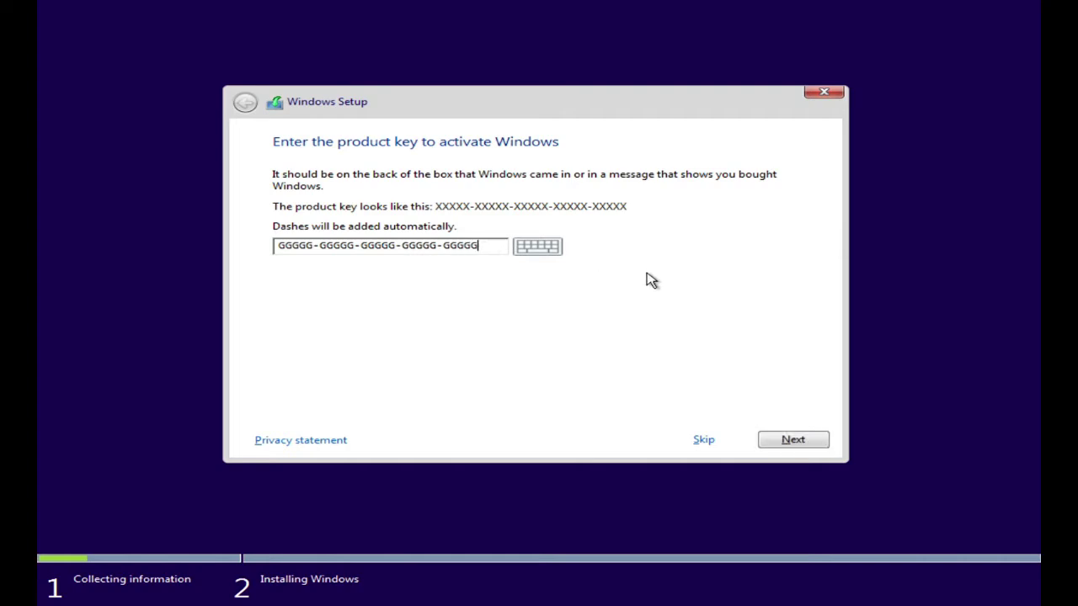
{"action": "left_click", "coordinate": [786, 449]}
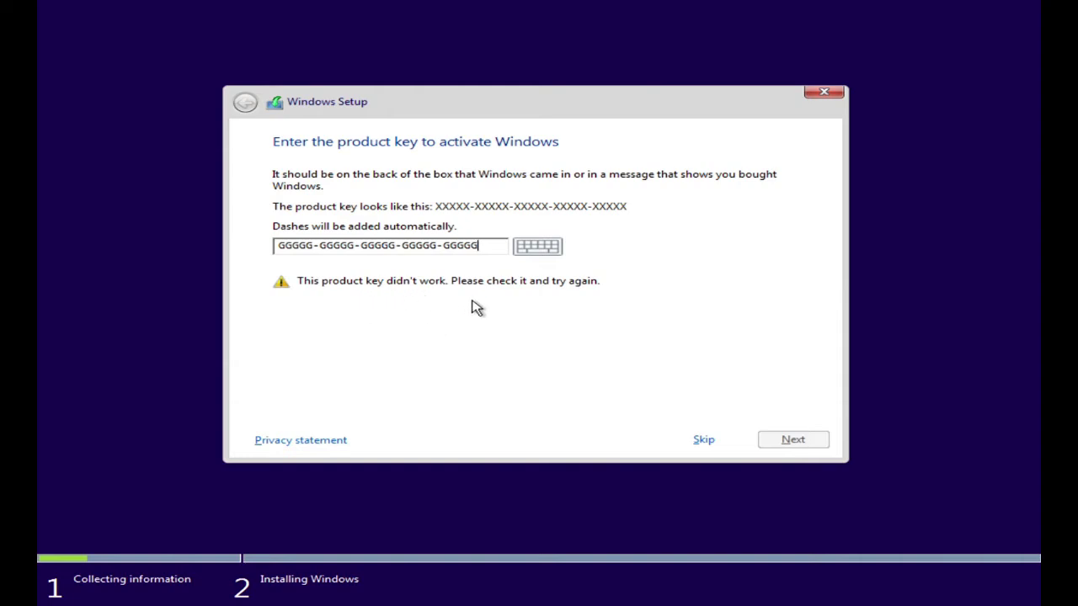
{"action": "left_click", "coordinate": [700, 440]}
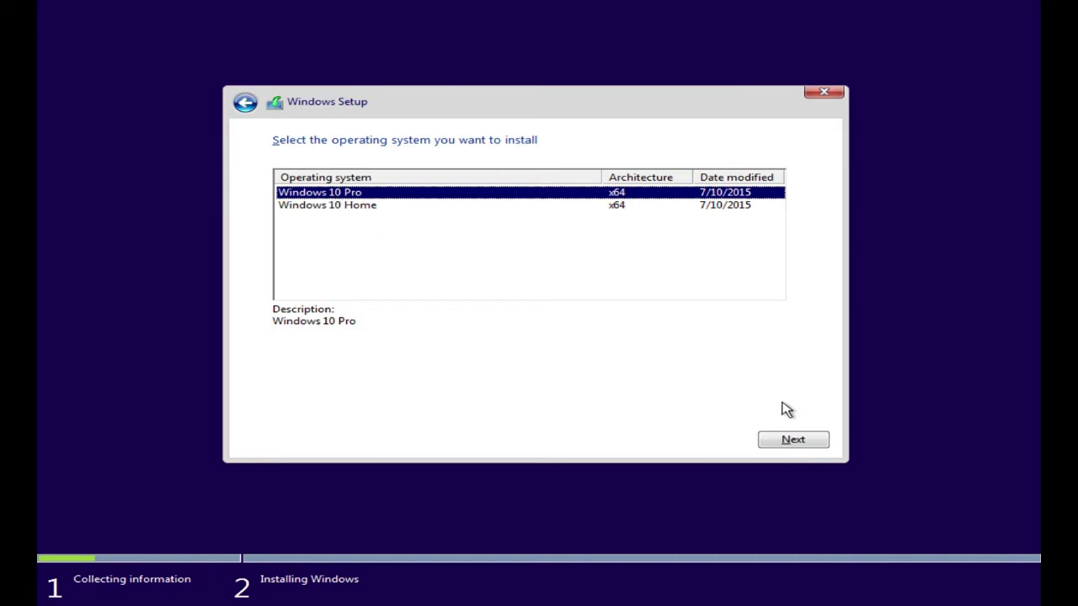
- Pick Windows 10 Pro, then read through and accept the license terms
{"action": "left_click", "coordinate": [782, 438]}
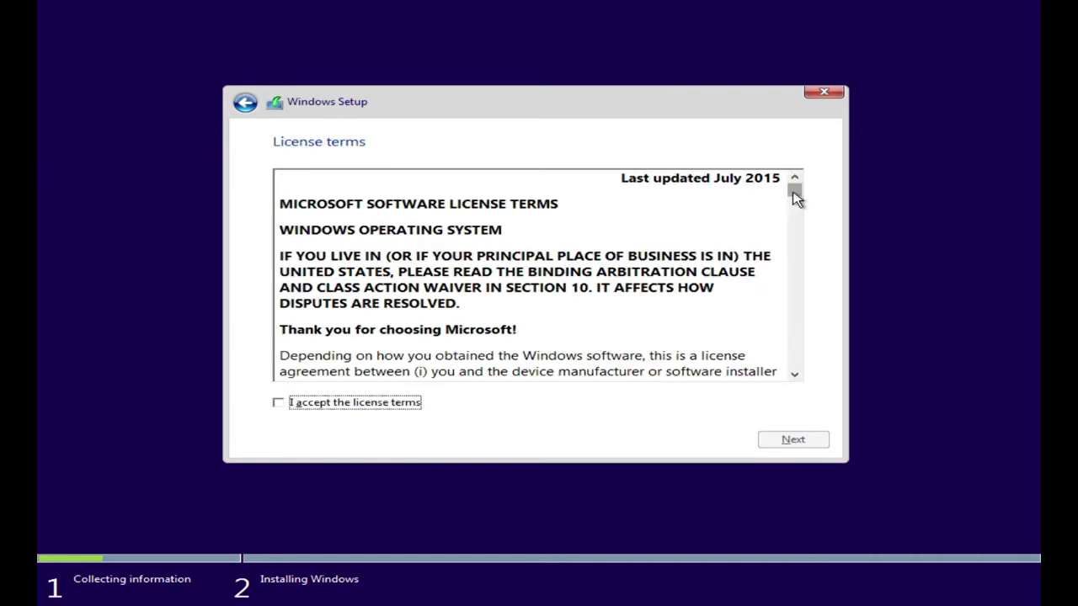
{"action": "left_click_drag", "start_coordinate": [796, 198], "coordinate": [794, 373]}
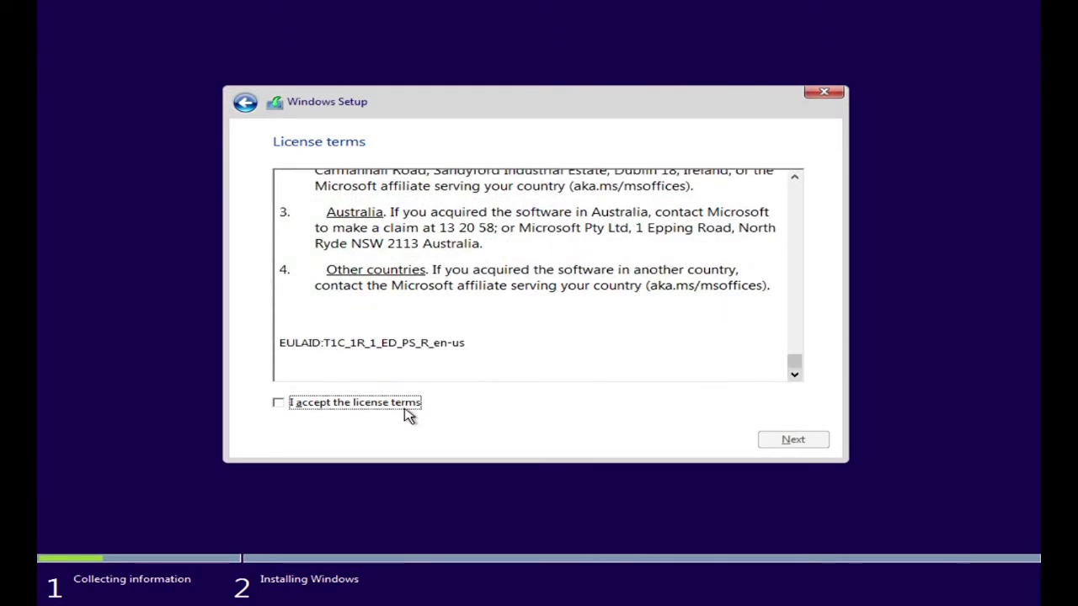
{"action": "left_click", "coordinate": [276, 403]}
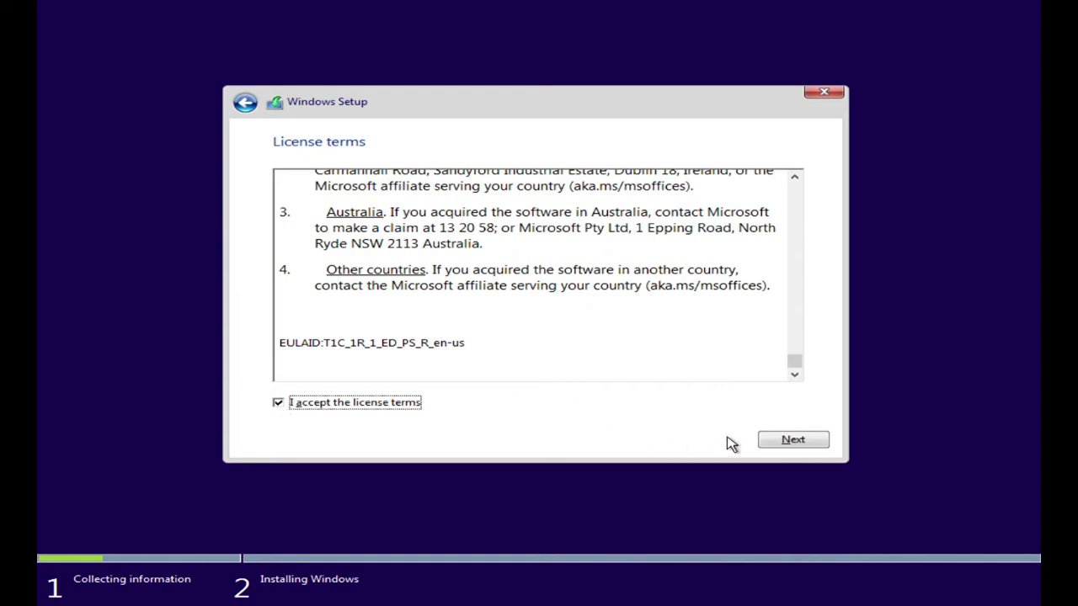
{"action": "left_click", "coordinate": [773, 446]}
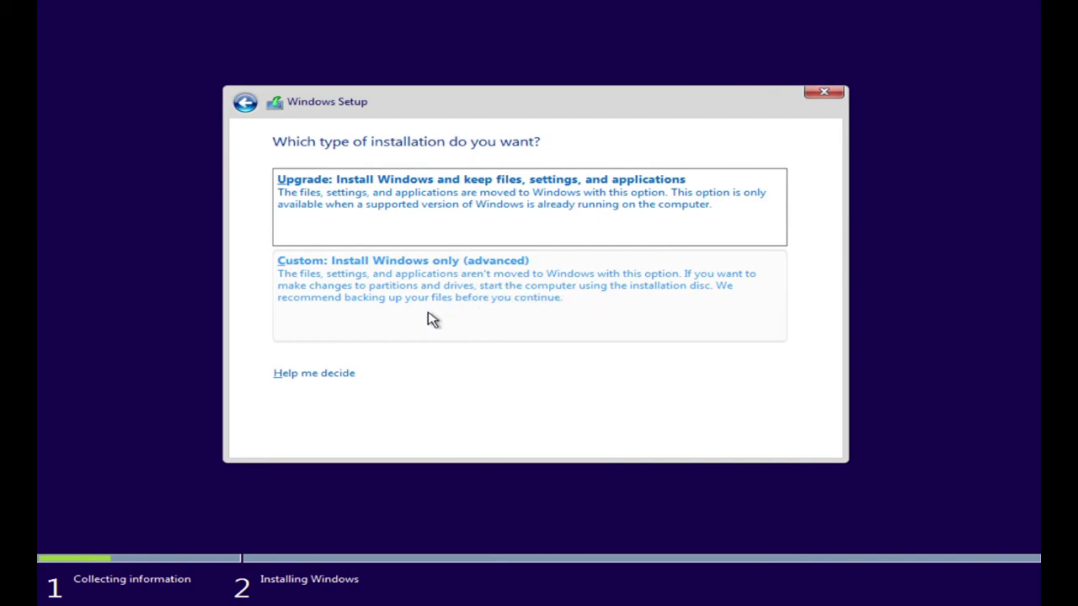
- Choose a custom install and create a new partition, correcting its size from 102400 to 10240 MB
{"action": "left_click", "coordinate": [520, 315]}
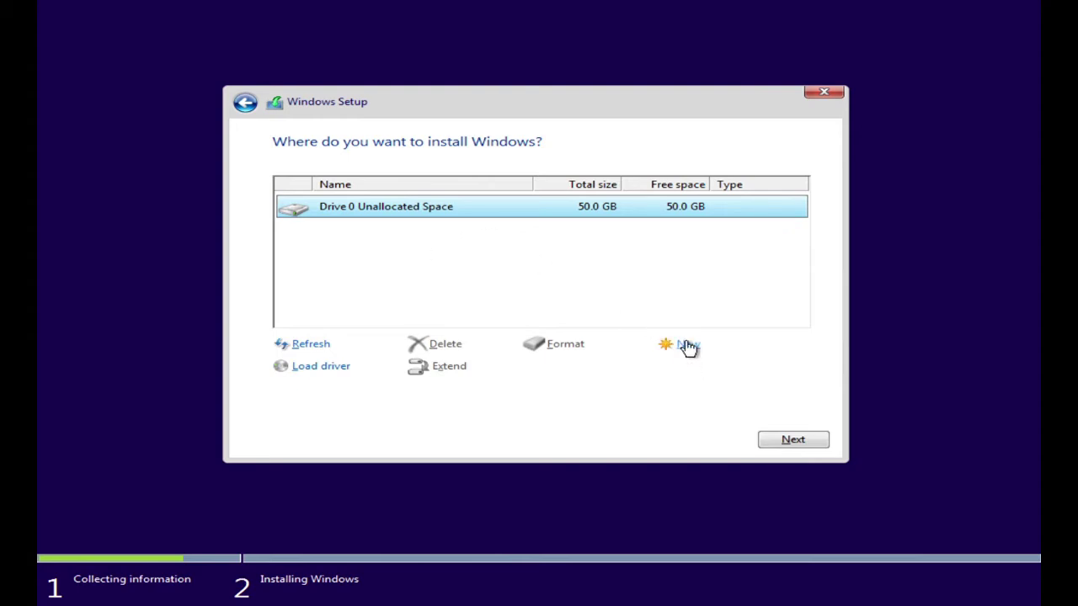
{"action": "left_click", "coordinate": [687, 347]}
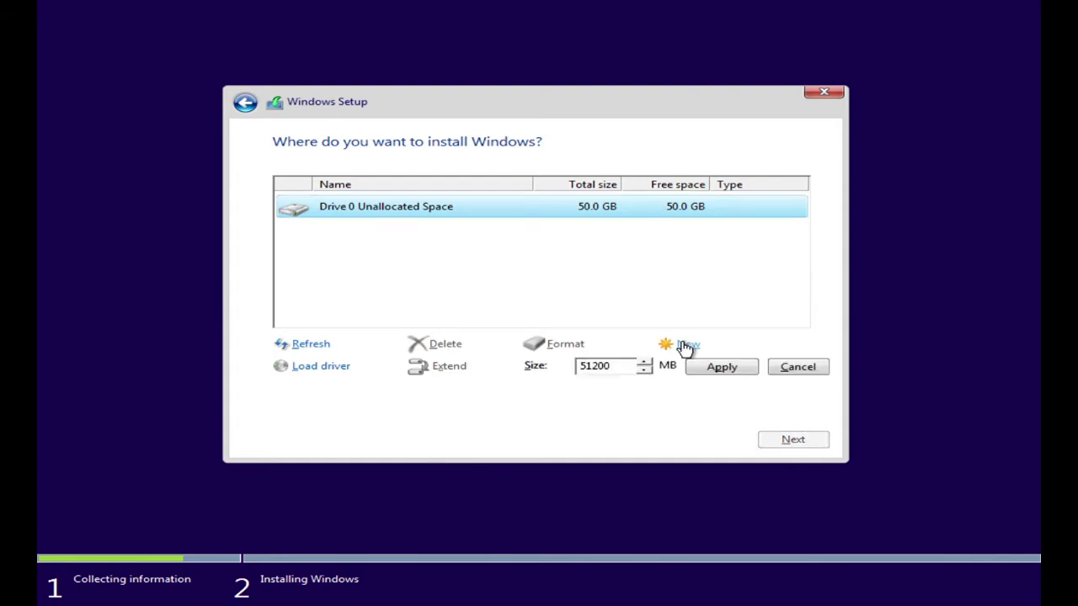
{"action": "left_click_drag", "start_coordinate": [621, 373], "coordinate": [554, 373]}
{"action": "key", "text": "End"}
{"action": "key", "text": "BackSpace"}
{"action": "key", "text": "BackSpace"}
{"action": "key", "text": "BackSpace"}
{"action": "key", "text": "BackSpace"}
{"action": "key", "text": "BackSpace"}
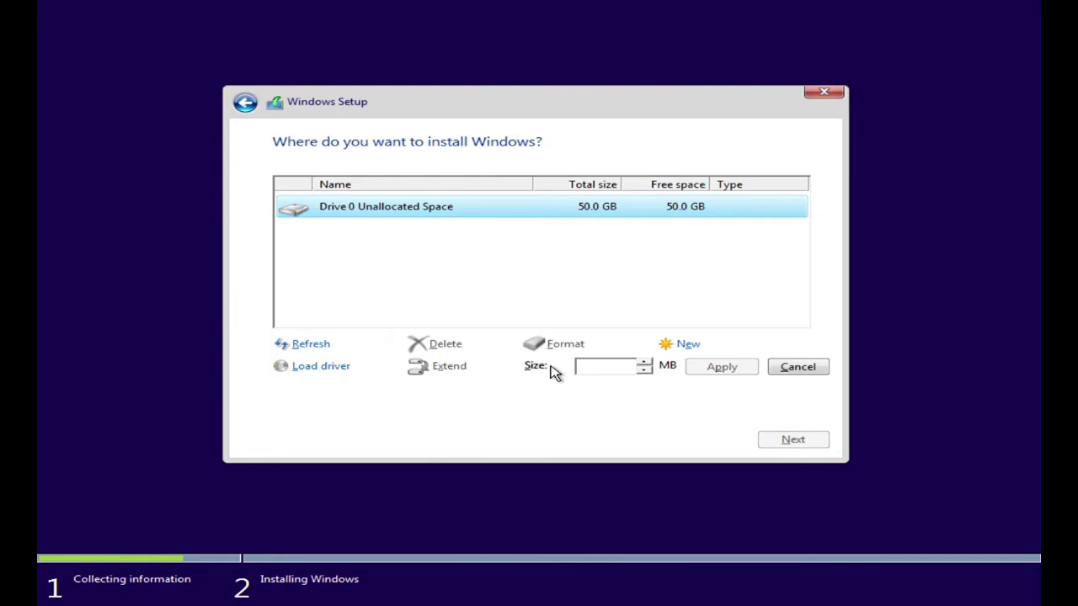
{"action": "type", "text": "10"}
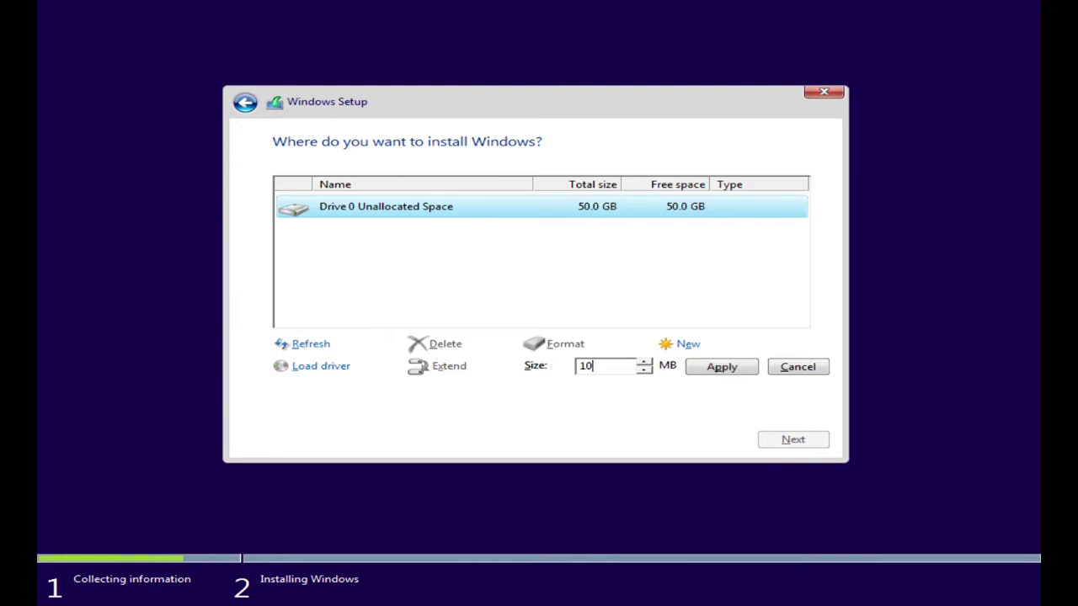
{"action": "type", "text": "2400"}
{"action": "left_click", "coordinate": [741, 376]}
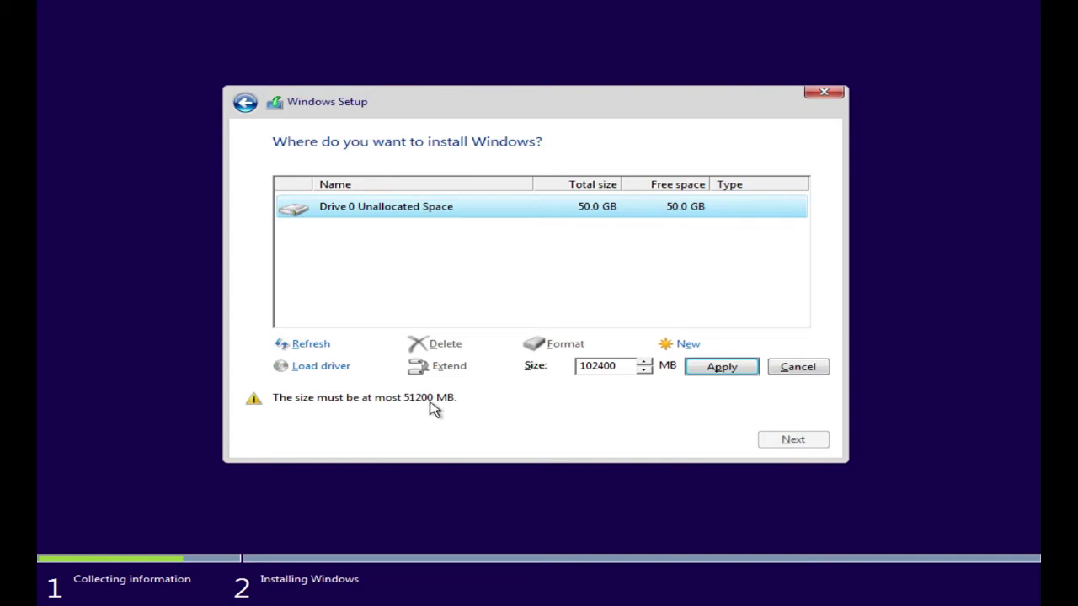
{"action": "left_click", "coordinate": [624, 371]}
{"action": "key", "text": "BackSpace"}
{"action": "left_click", "coordinate": [716, 369]}
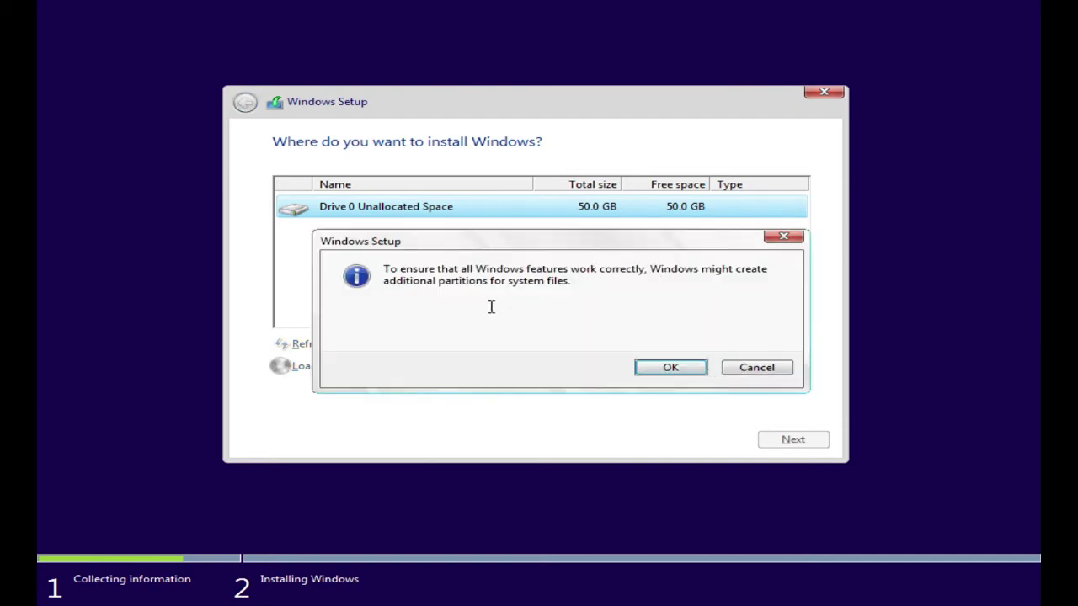
- Allow the extra system partitions and delete the 9.5 GB Partition 2
{"action": "left_click", "coordinate": [665, 370]}
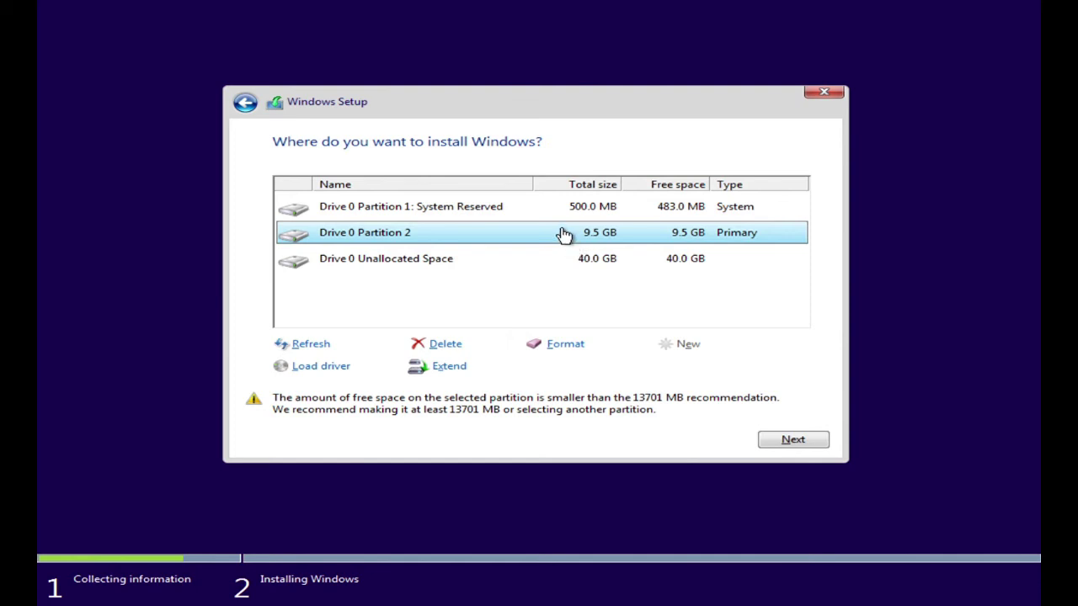
{"action": "left_click", "coordinate": [534, 264]}
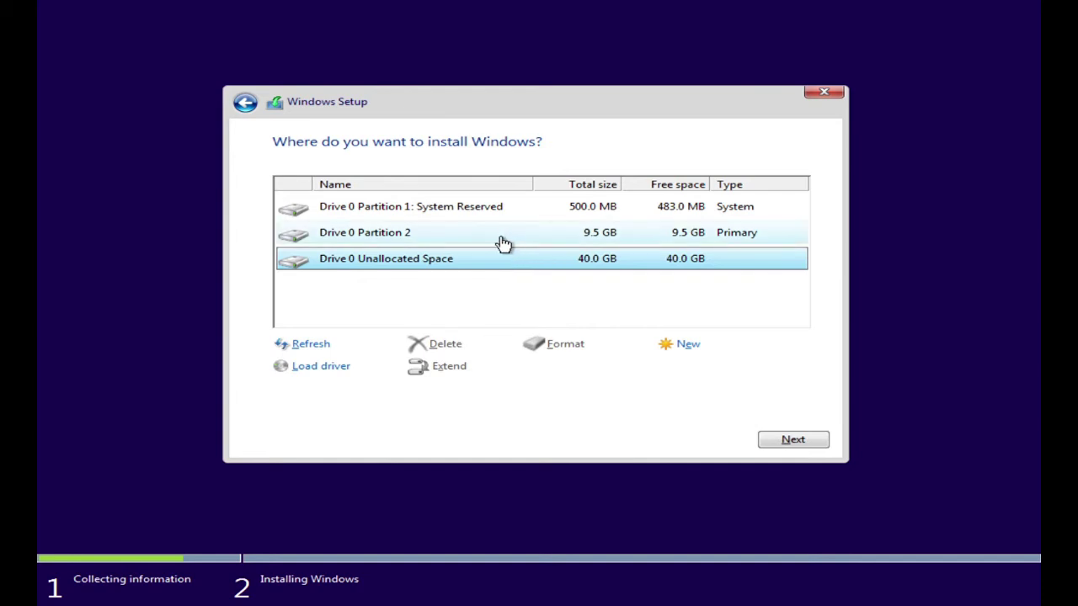
{"action": "left_click", "coordinate": [502, 244]}
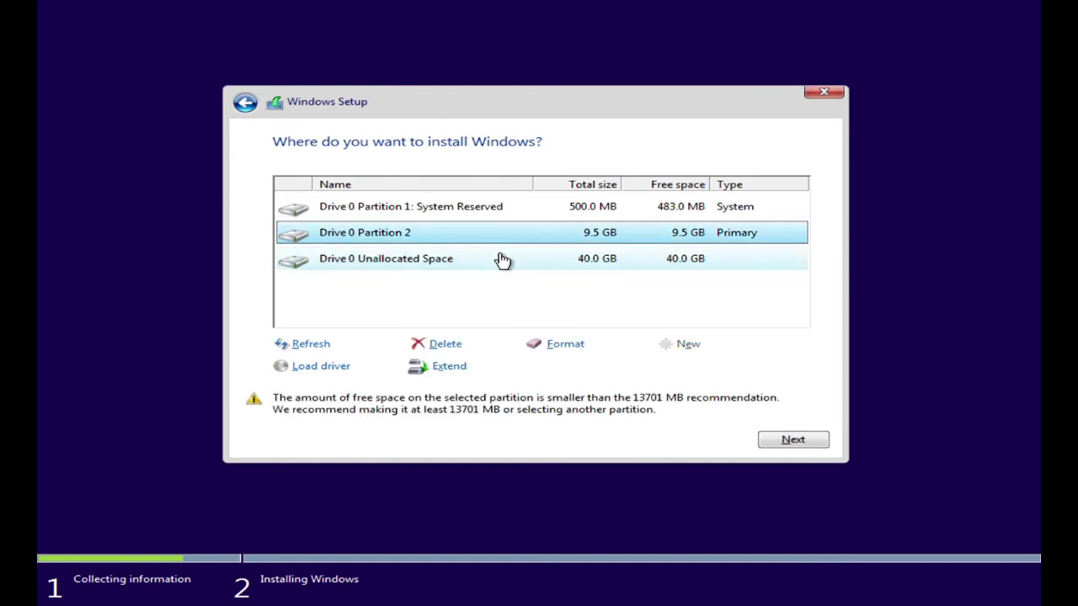
{"action": "left_click", "coordinate": [503, 261]}
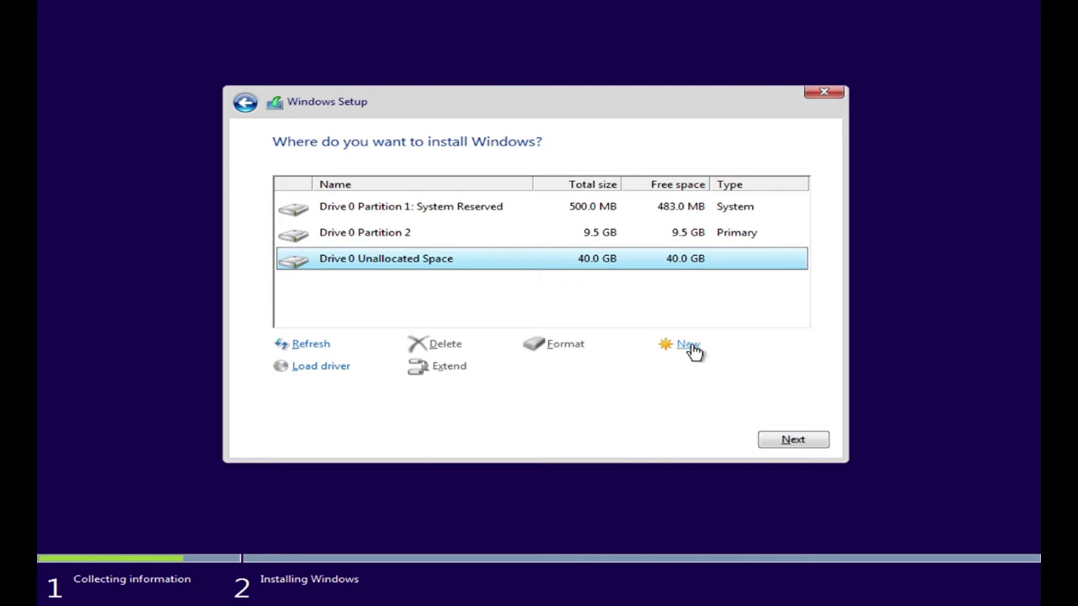
{"action": "left_click", "coordinate": [542, 236]}
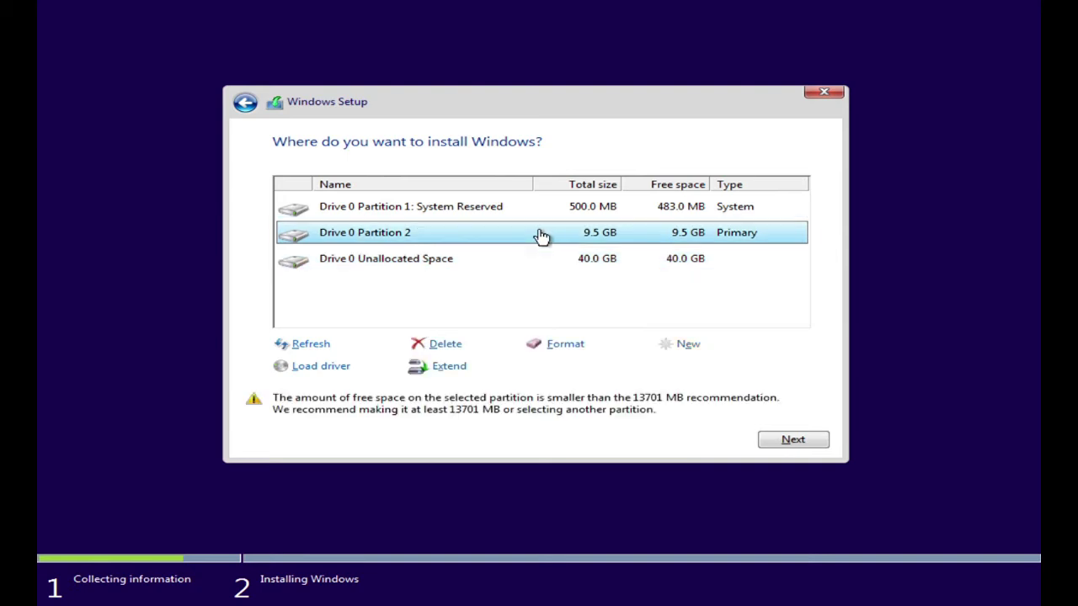
{"action": "left_click", "coordinate": [445, 346]}
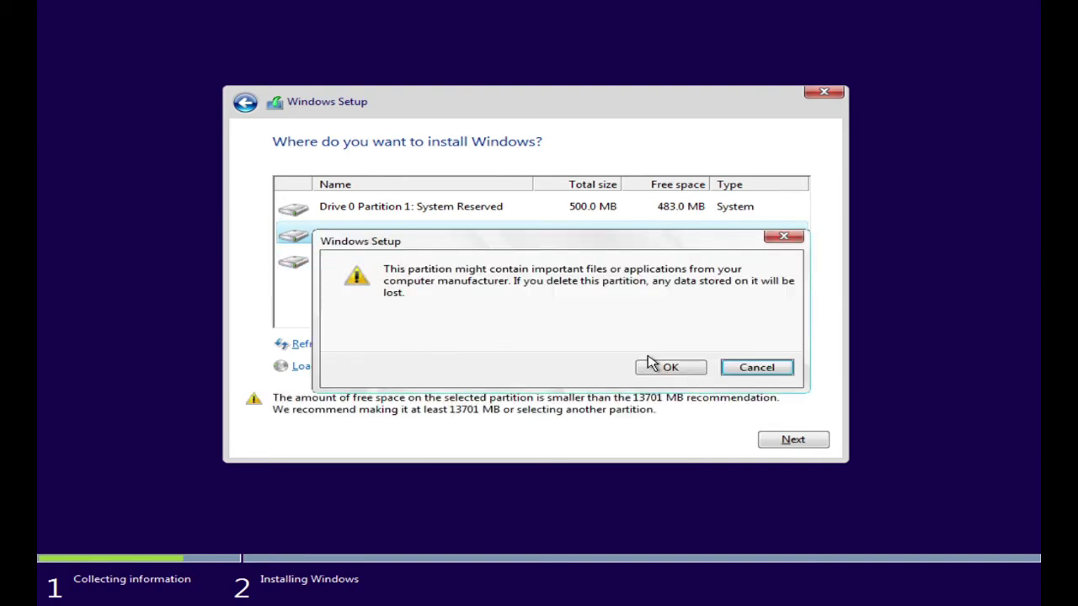
{"action": "left_click", "coordinate": [697, 372]}
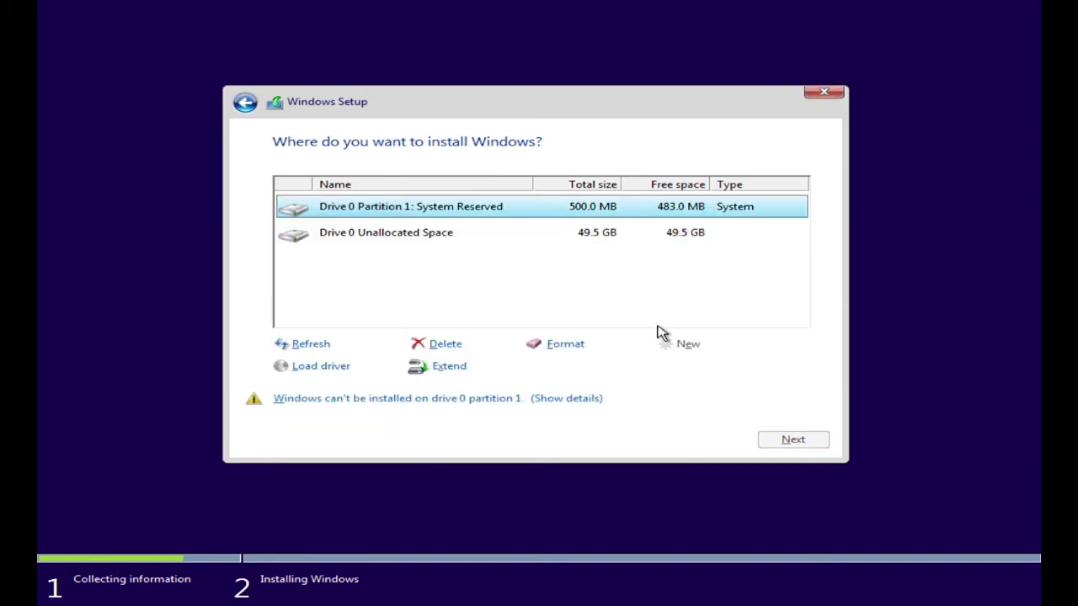
- Create a full 50698 MB partition in the 49.5 GB free space and install Windows there
{"action": "left_click", "coordinate": [539, 240]}
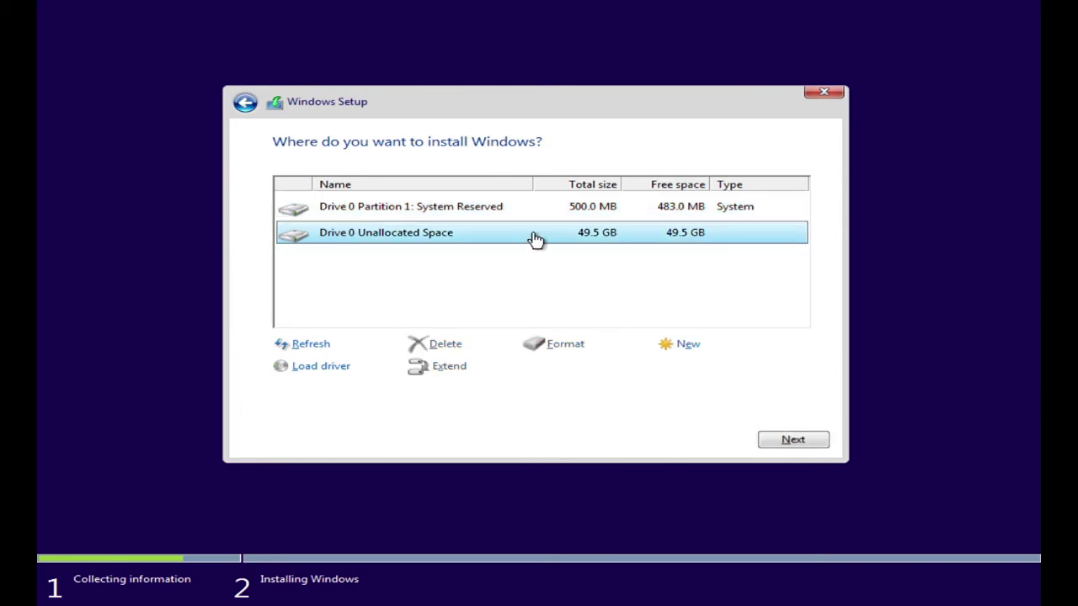
{"action": "left_click", "coordinate": [683, 354]}
{"action": "left_click", "coordinate": [713, 371]}
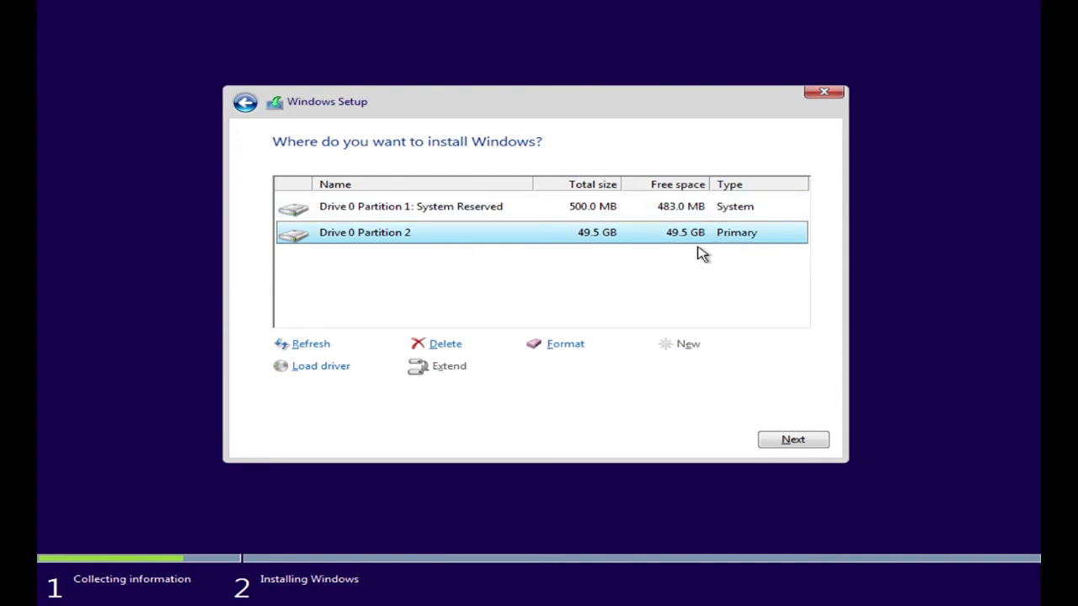
{"action": "left_click", "coordinate": [793, 441]}
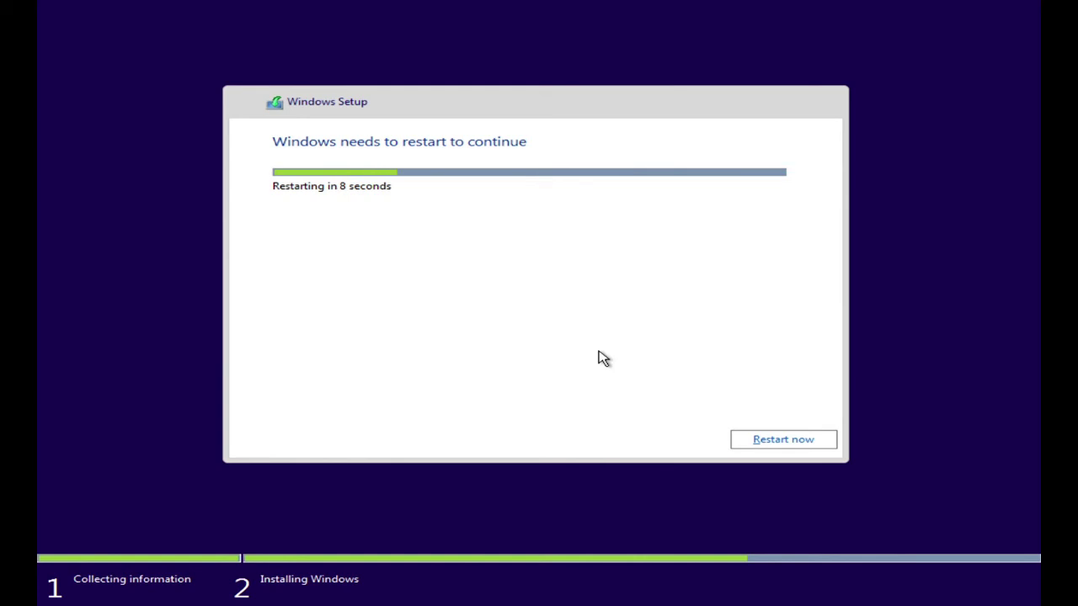
- Restart the PC right away instead of waiting out the countdown
{"action": "left_click", "coordinate": [762, 447]}
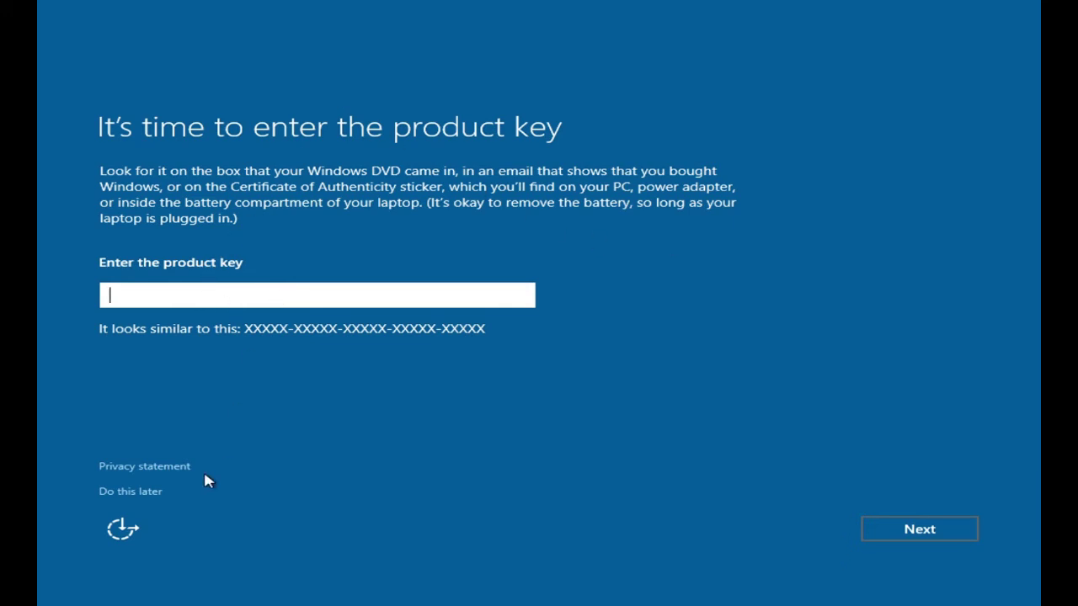
- Postpone entering the product key and go with the Express settings
{"action": "left_click", "coordinate": [148, 496]}
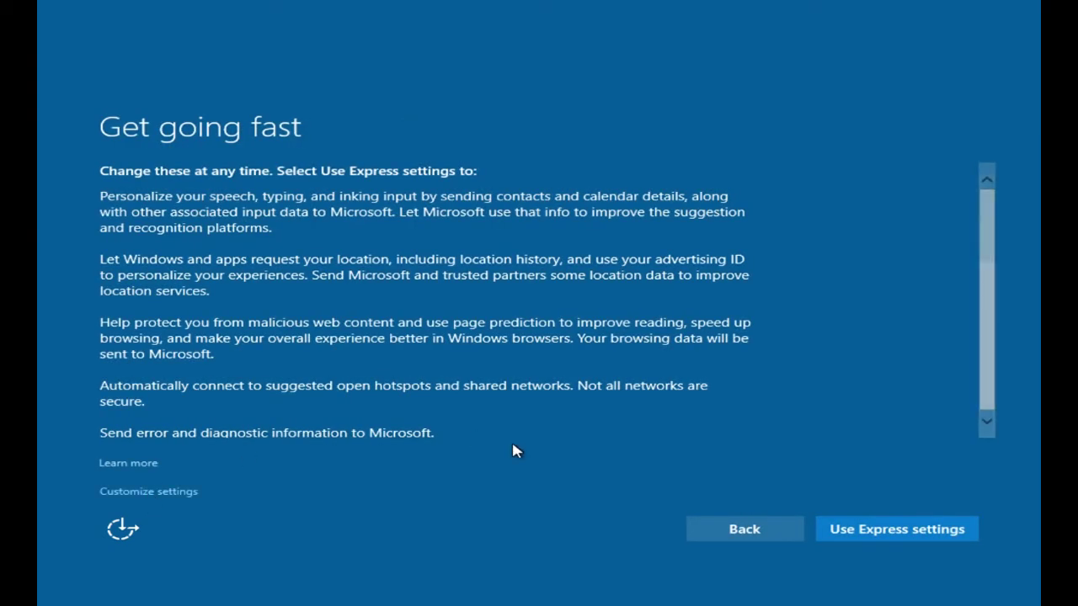
{"action": "left_click", "coordinate": [874, 535]}
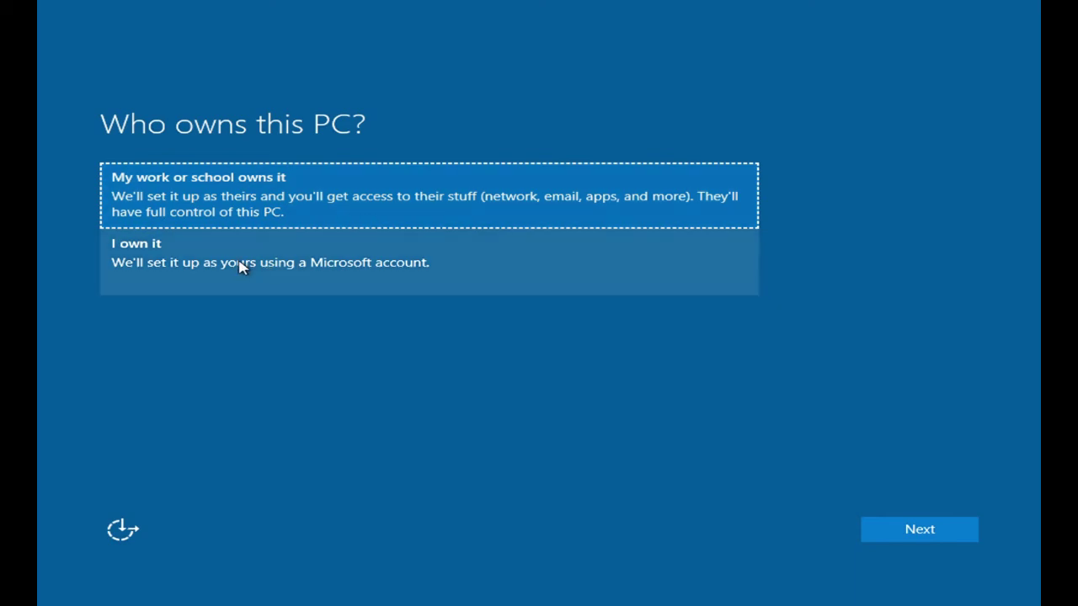
- Declare the PC personally owned ('I own it') and skip Microsoft account sign-in
{"action": "left_click", "coordinate": [544, 268]}
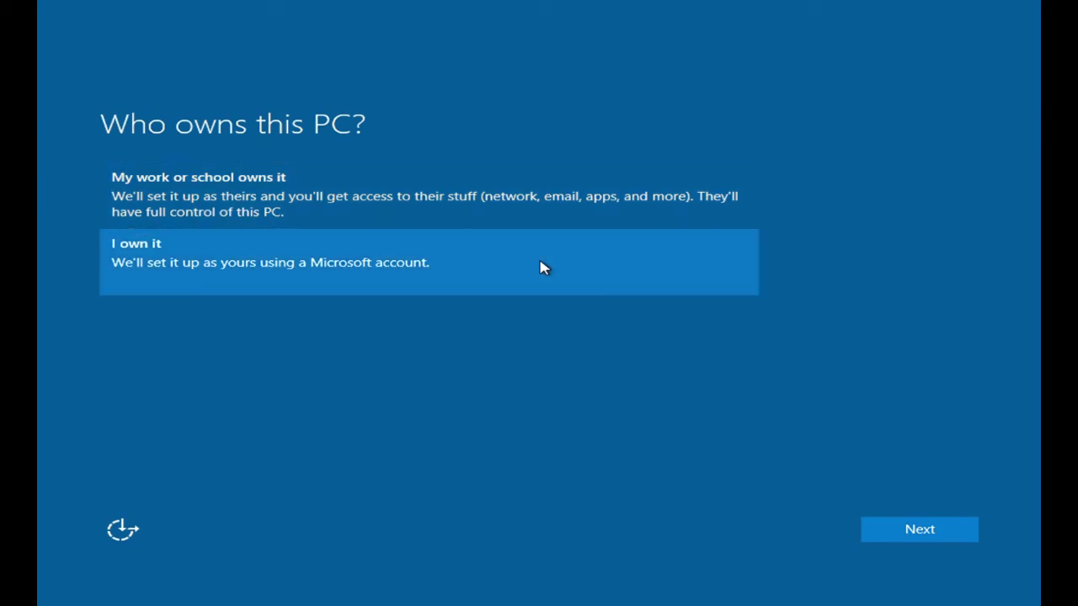
{"action": "left_click", "coordinate": [895, 530]}
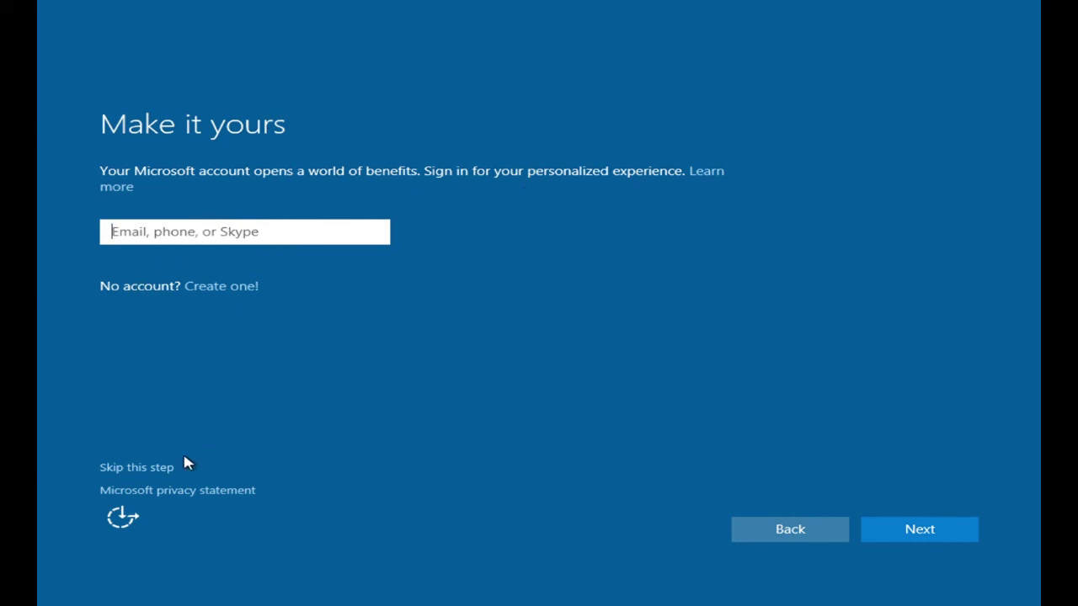
{"action": "left_click", "coordinate": [155, 469]}
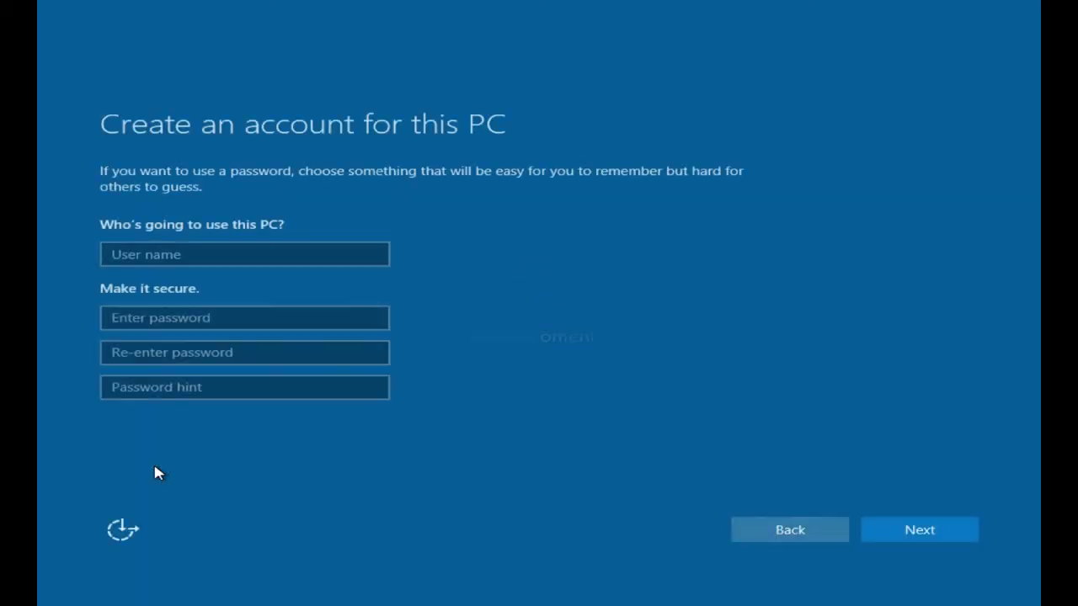
- Enter user name 'Windows10' and type the account password twice
{"action": "left_click", "coordinate": [193, 250]}
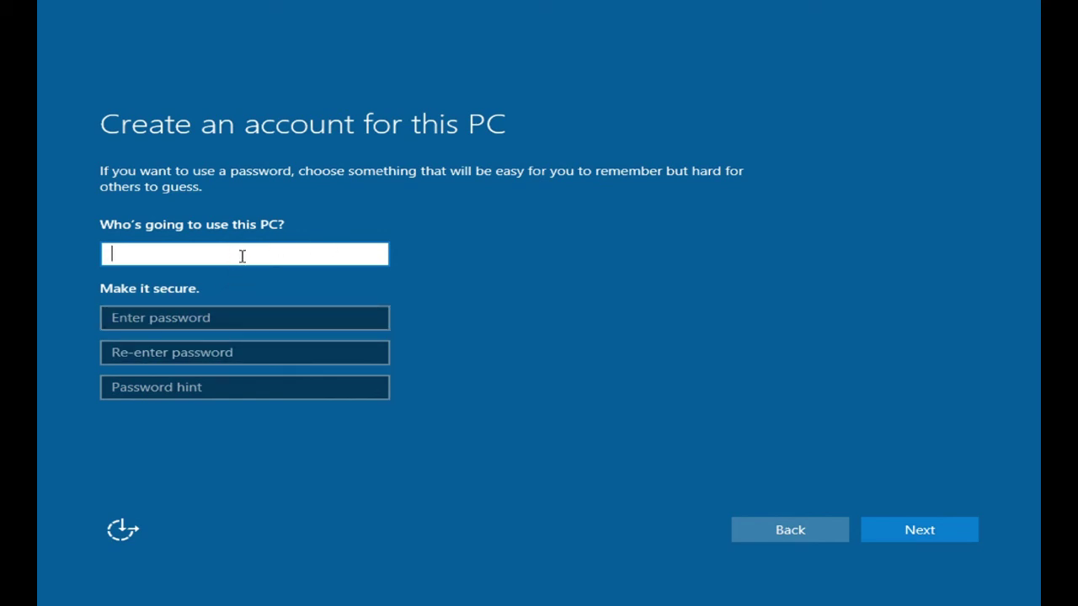
{"action": "type", "text": "Windows10"}
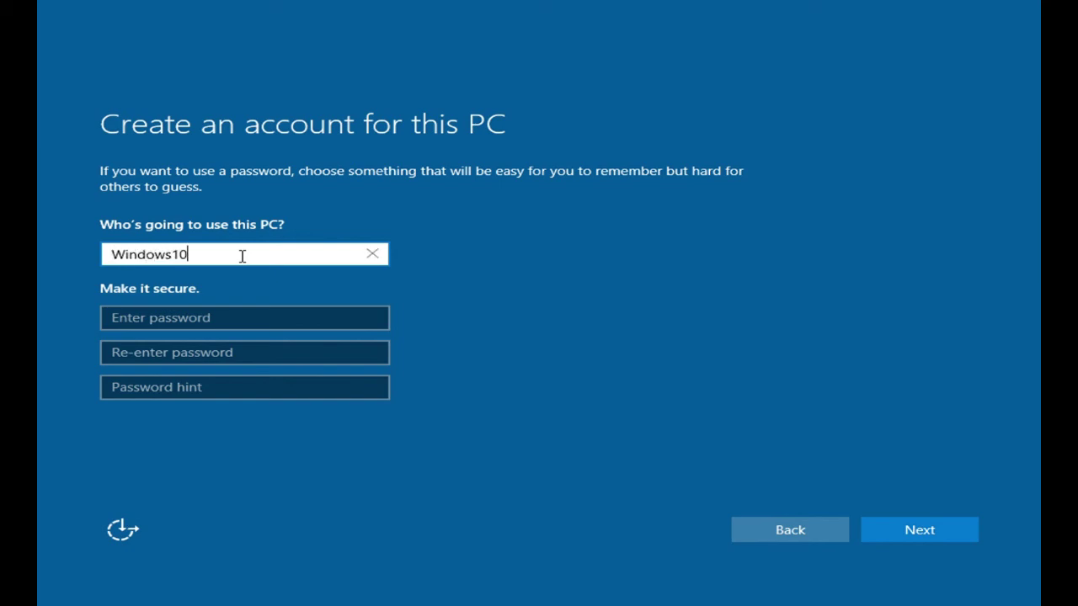
{"action": "left_click", "coordinate": [240, 321]}
{"action": "type", "text": "***"}
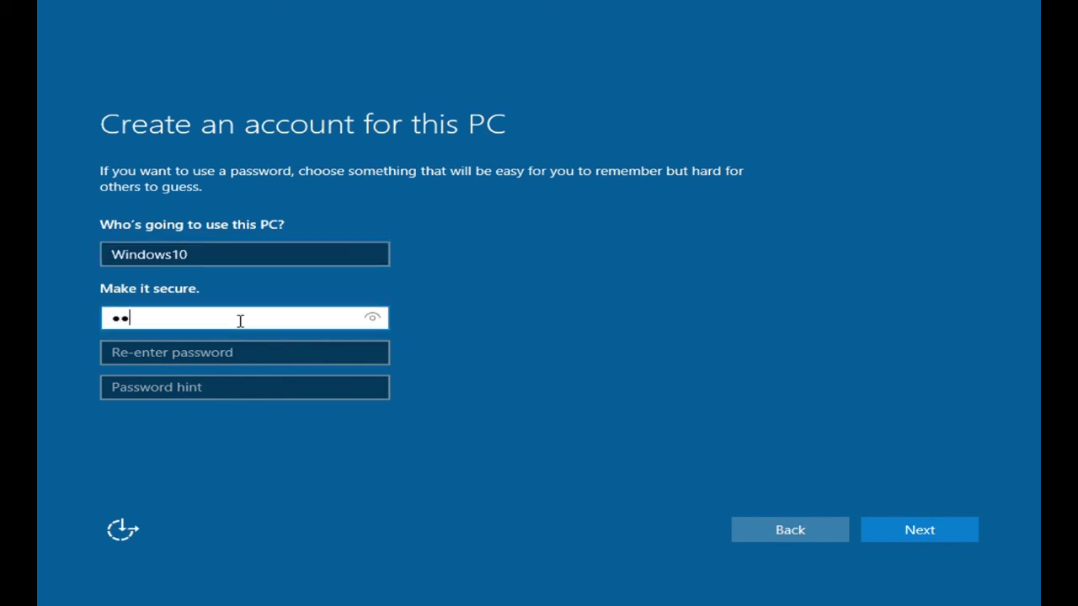
{"action": "key", "text": "Tab"}
{"action": "type", "text": "***"}
{"action": "key", "text": "Tab"}
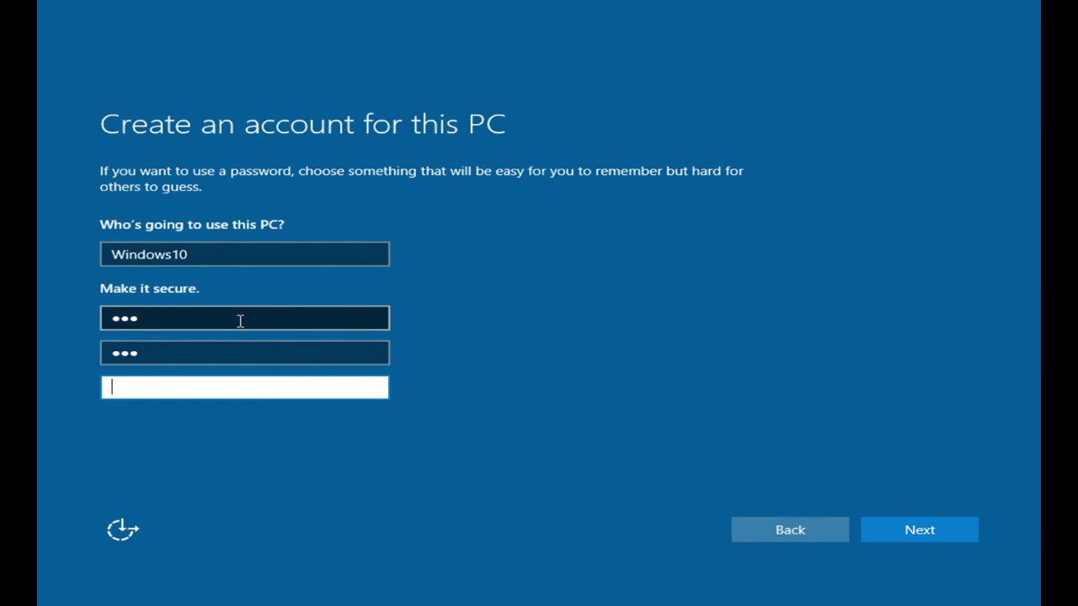
- Set the password hint to 'counting..' and submit the local account
{"action": "type", "text": "counting 123"}
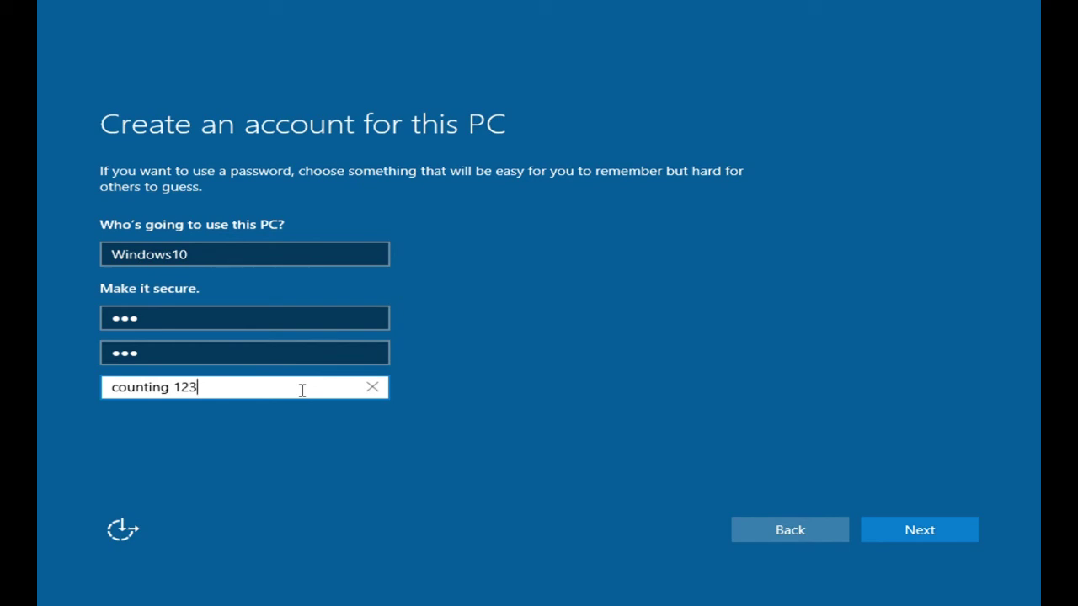
{"action": "type", "text": ";-)"}
{"action": "key", "text": "ctrl+a"}
{"action": "key", "text": "BackSpace"}
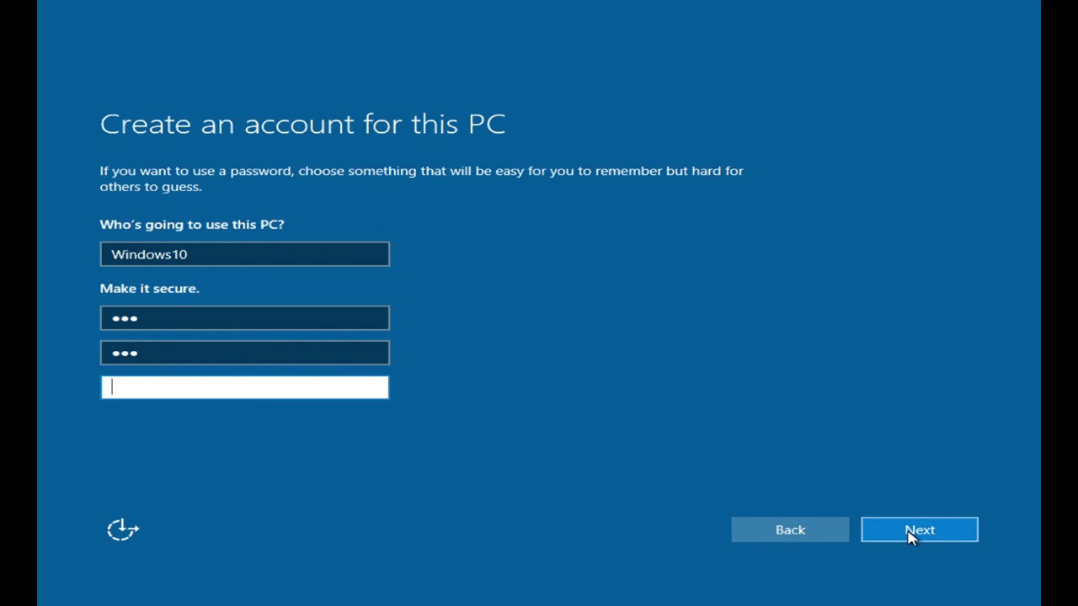
{"action": "type", "text": "counting.."}
{"action": "left_click", "coordinate": [912, 532]}
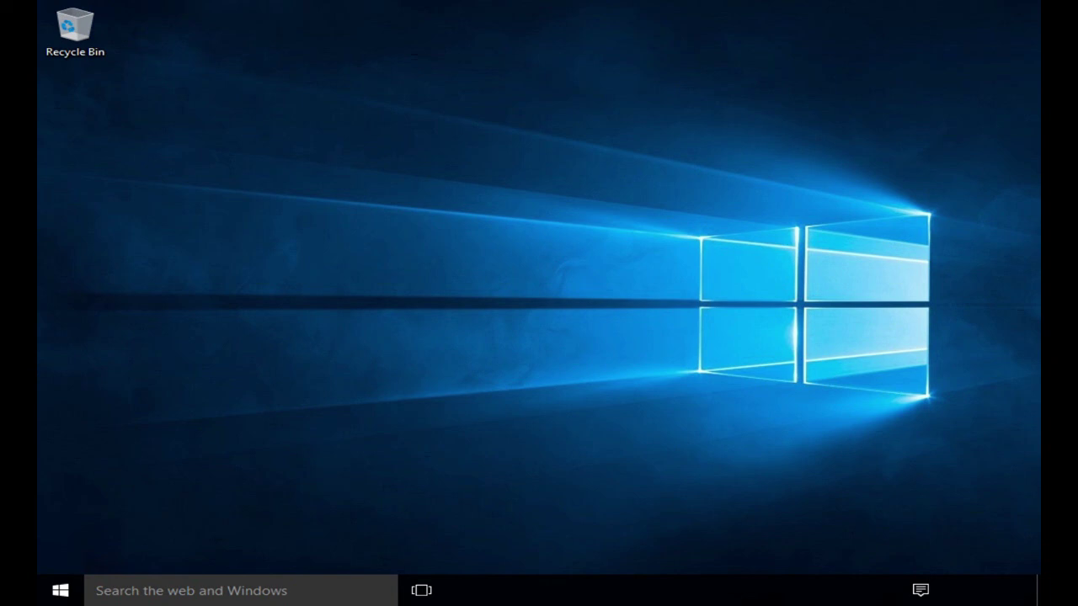
- Refresh the new desktop three times from its right-click menu
{"action": "right_click", "coordinate": [472, 248]}
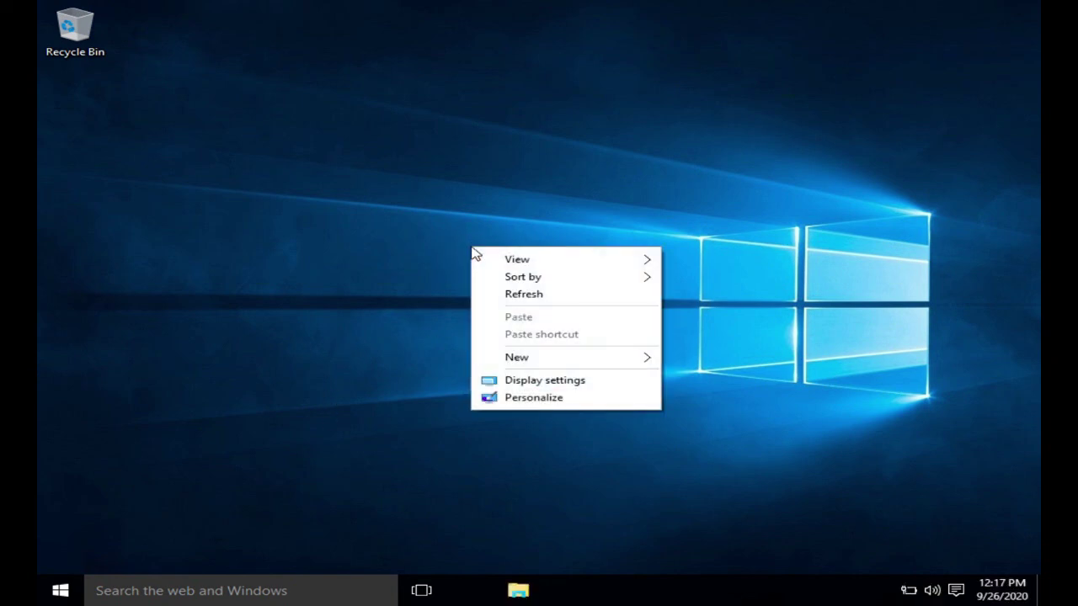
{"action": "left_click", "coordinate": [503, 298]}
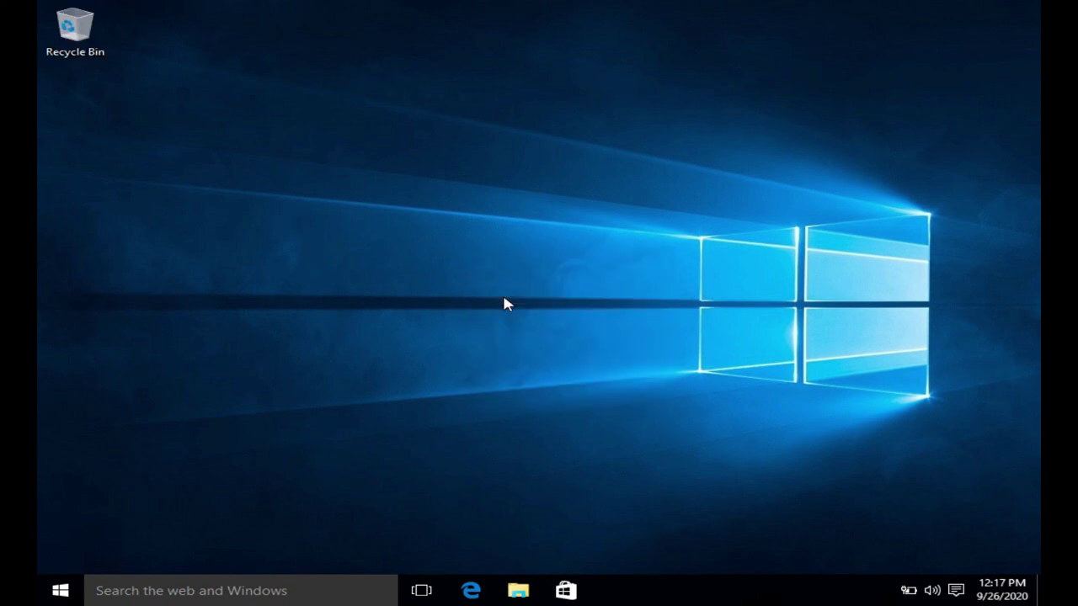
{"action": "right_click", "coordinate": [503, 298]}
{"action": "left_click", "coordinate": [536, 341]}
{"action": "right_click", "coordinate": [537, 344]}
{"action": "left_click", "coordinate": [551, 390]}
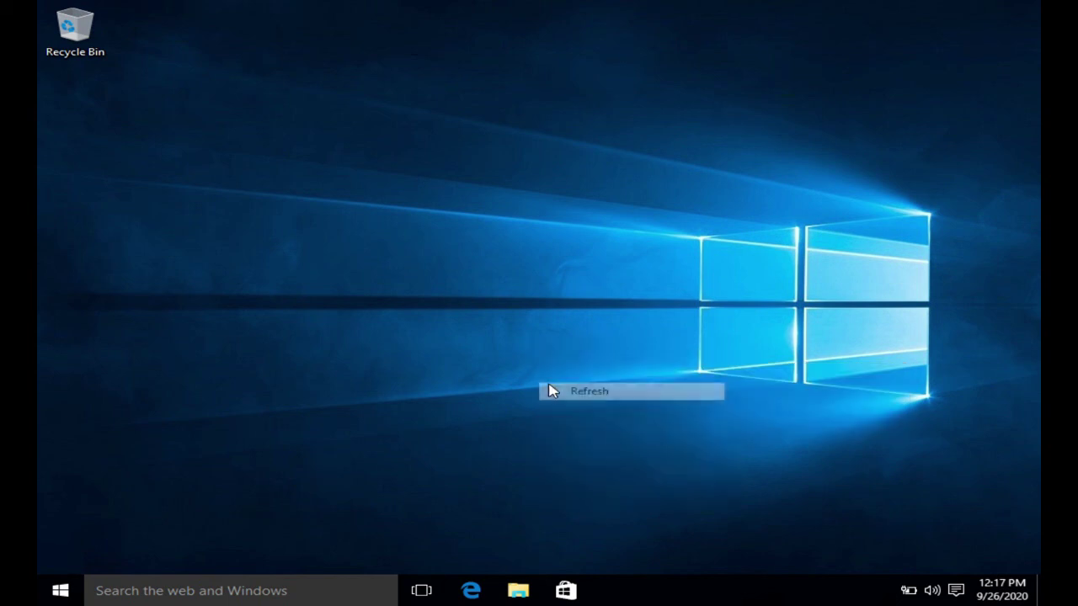